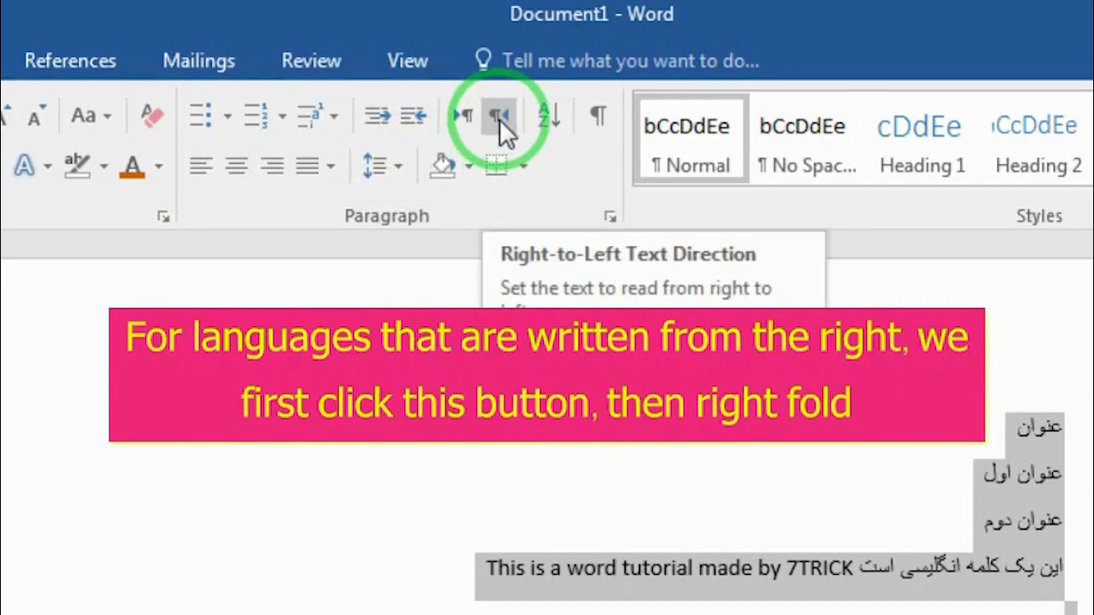
- Switch the selected text to right-to-left direction and back to left-to-right direction
{"action": "left_click", "coordinate": [499, 119]}
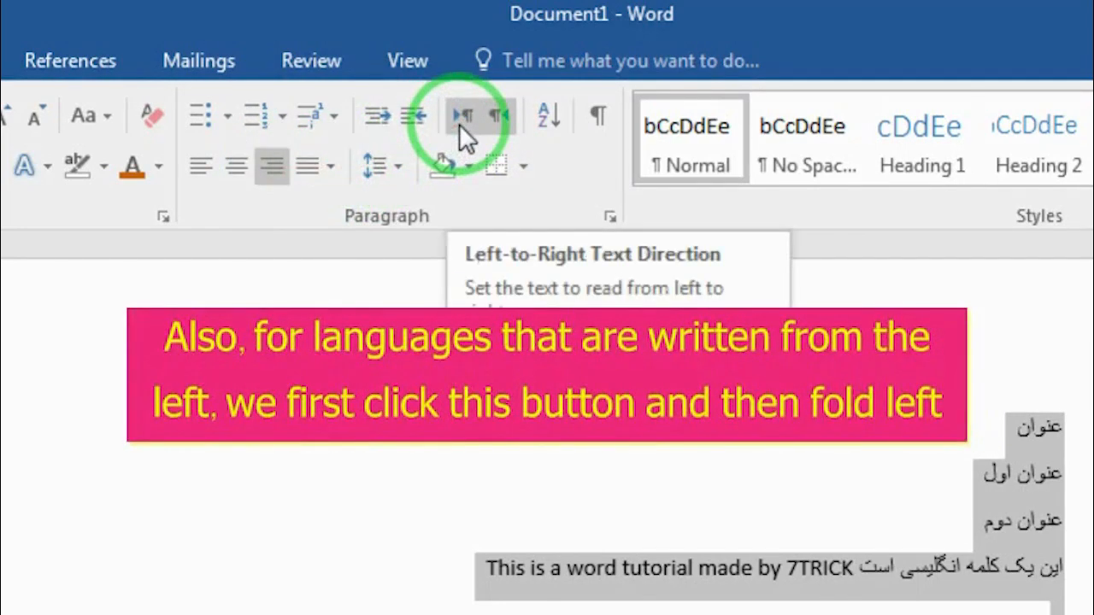
{"action": "left_click", "coordinate": [458, 124]}
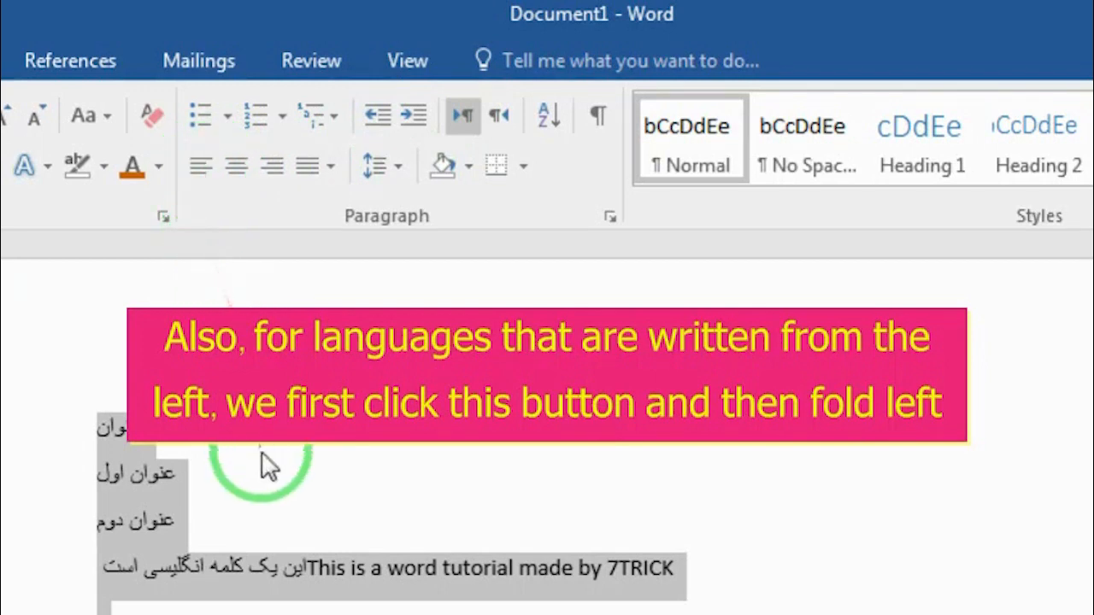
- Set the mixed Persian and English sentence containing "This is a word tutorial made by 7TRICK" to right-to-left text direction
{"action": "left_click", "coordinate": [275, 571]}
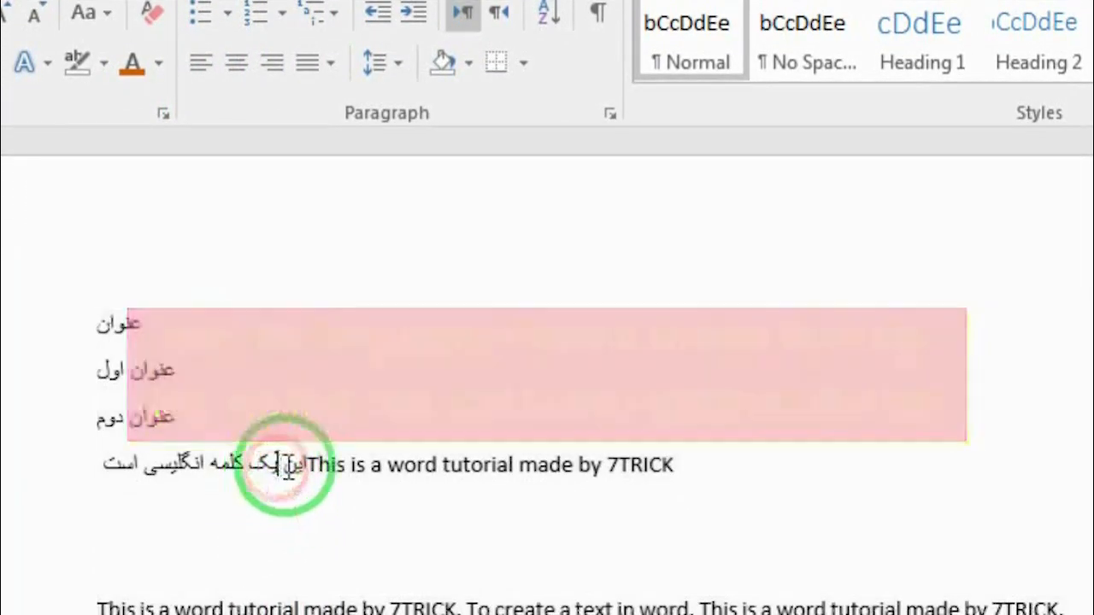
{"action": "left_click", "coordinate": [608, 466]}
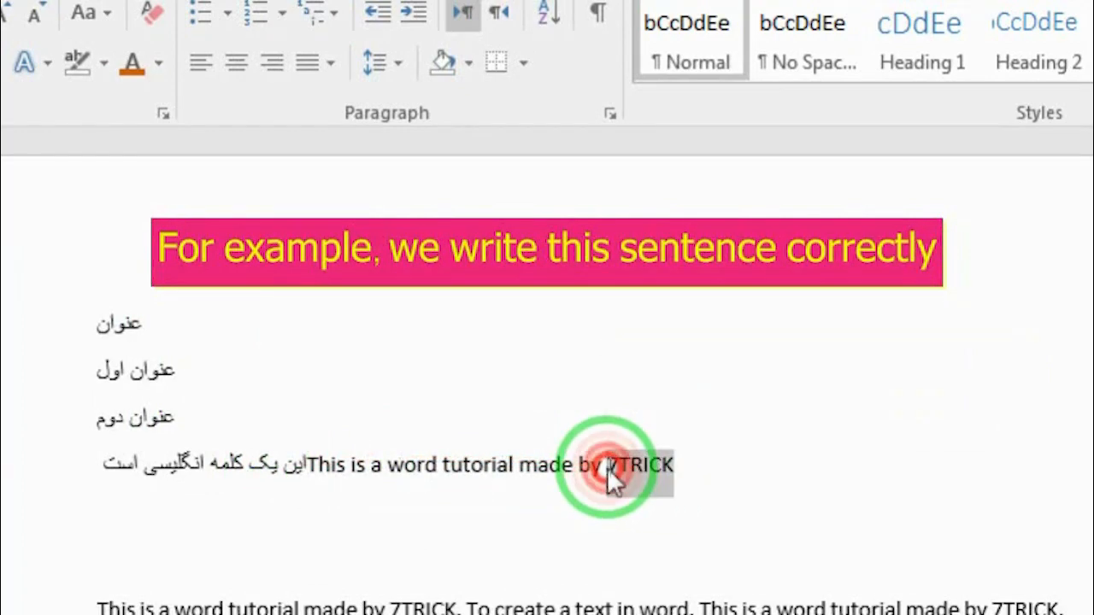
{"action": "triple_click", "coordinate": [607, 467]}
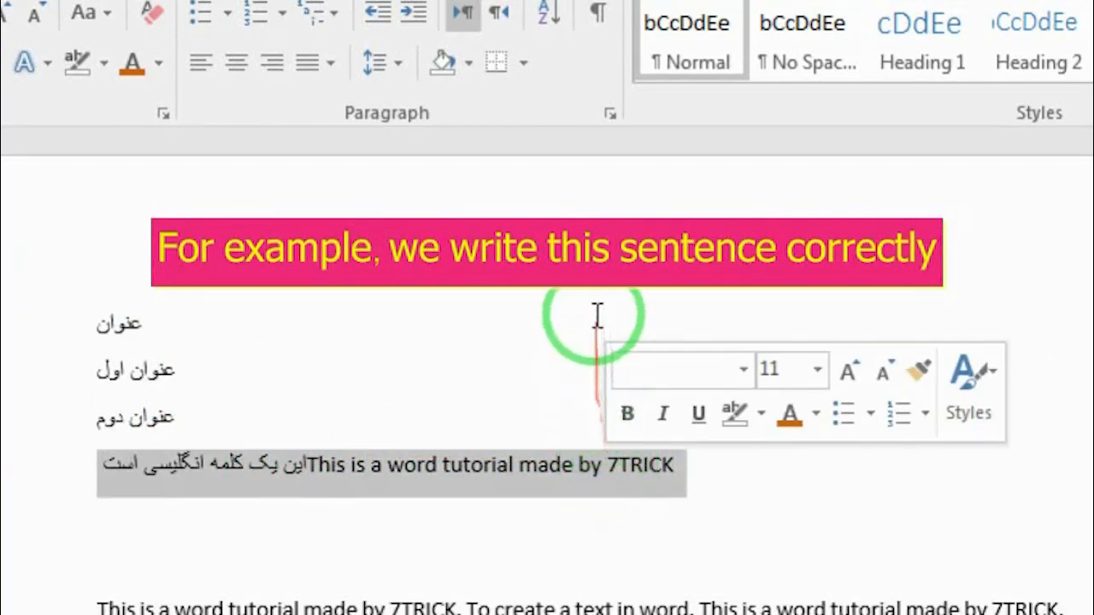
{"action": "left_click", "coordinate": [500, 13]}
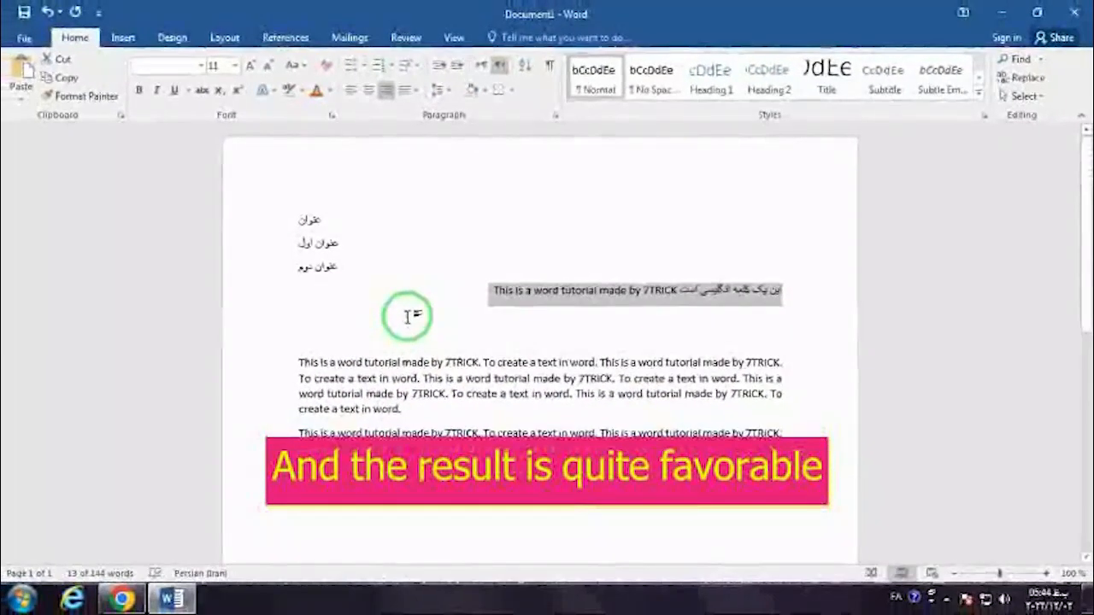
- Preview the line spacing, shading colour and border options on the whole document without applying any
{"action": "key", "text": "ctrl+a"}
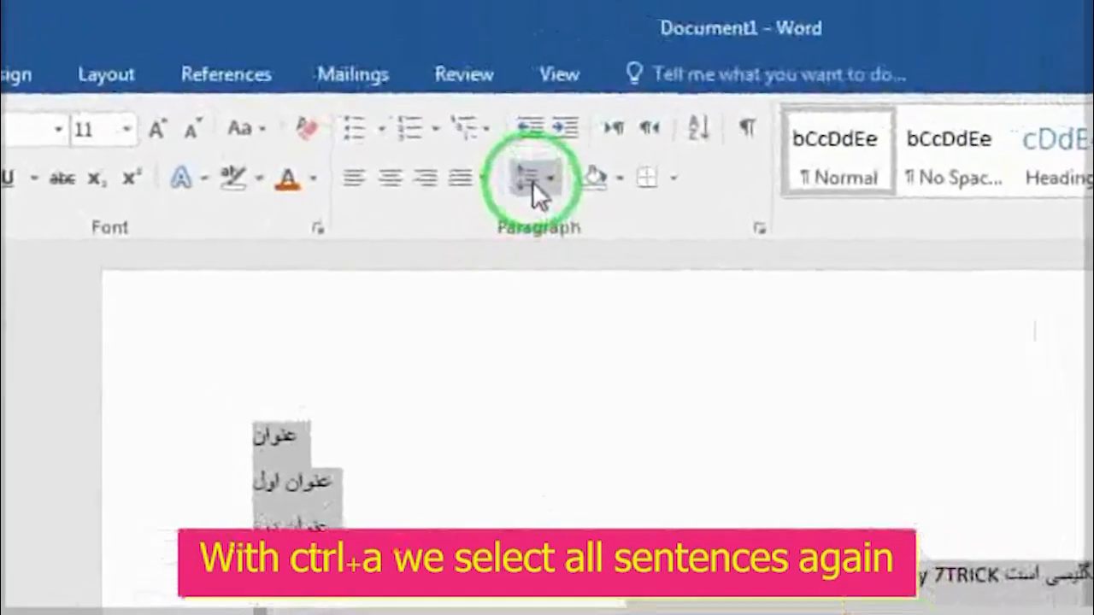
{"action": "left_click", "coordinate": [446, 90]}
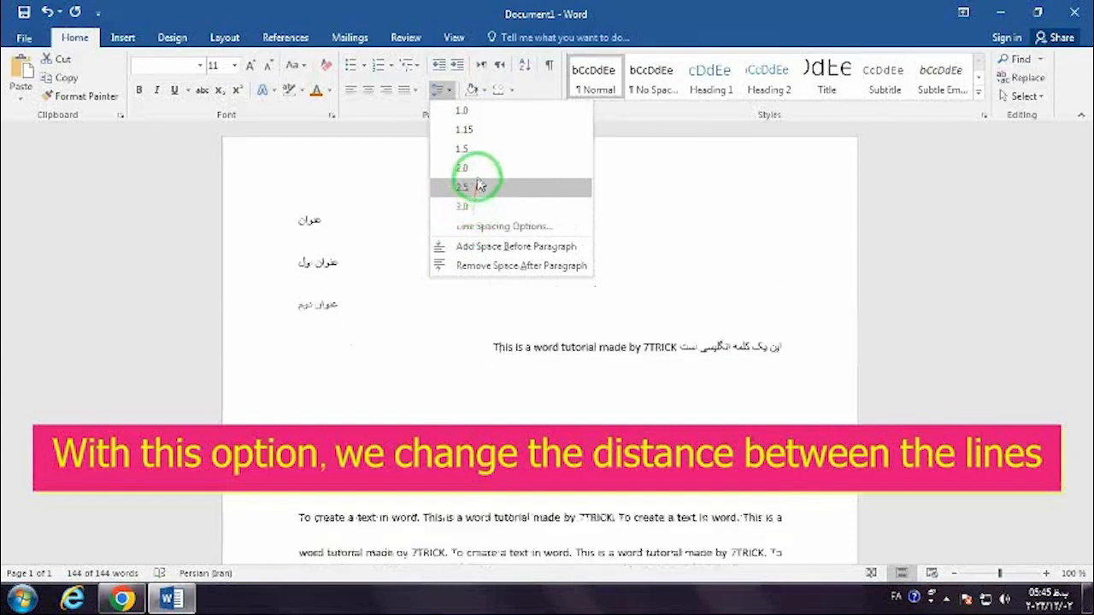
{"action": "left_click", "coordinate": [483, 90]}
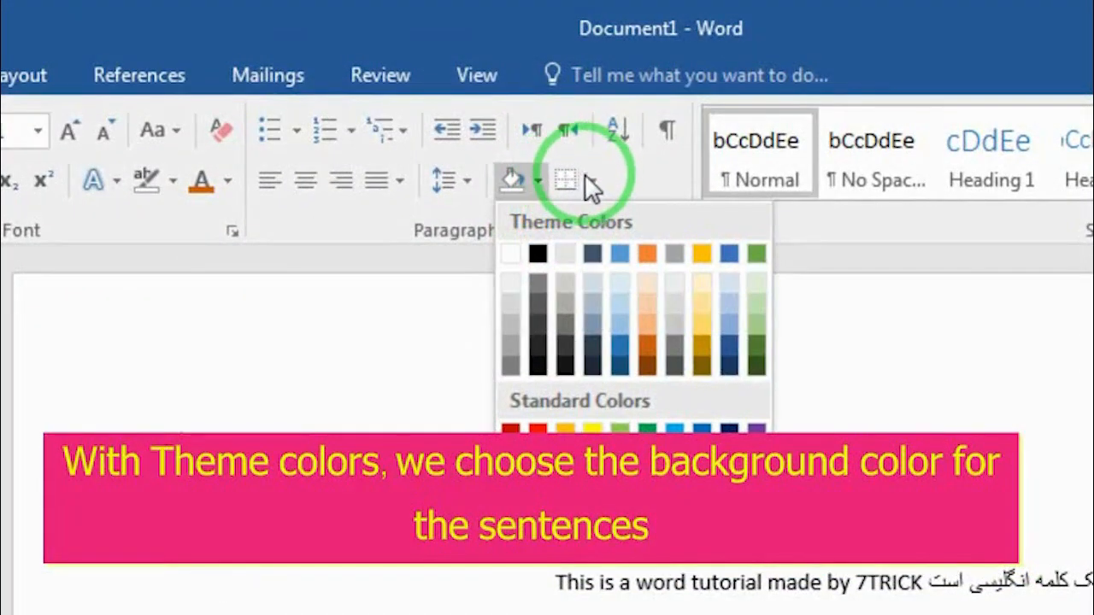
{"action": "left_click", "coordinate": [589, 178]}
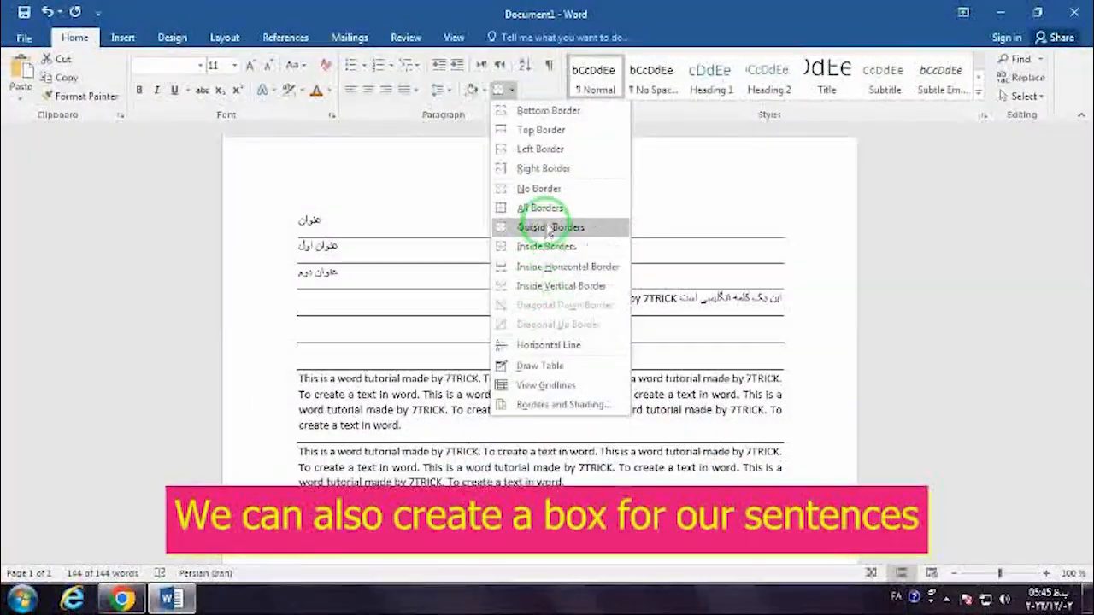
{"action": "left_click", "coordinate": [519, 94]}
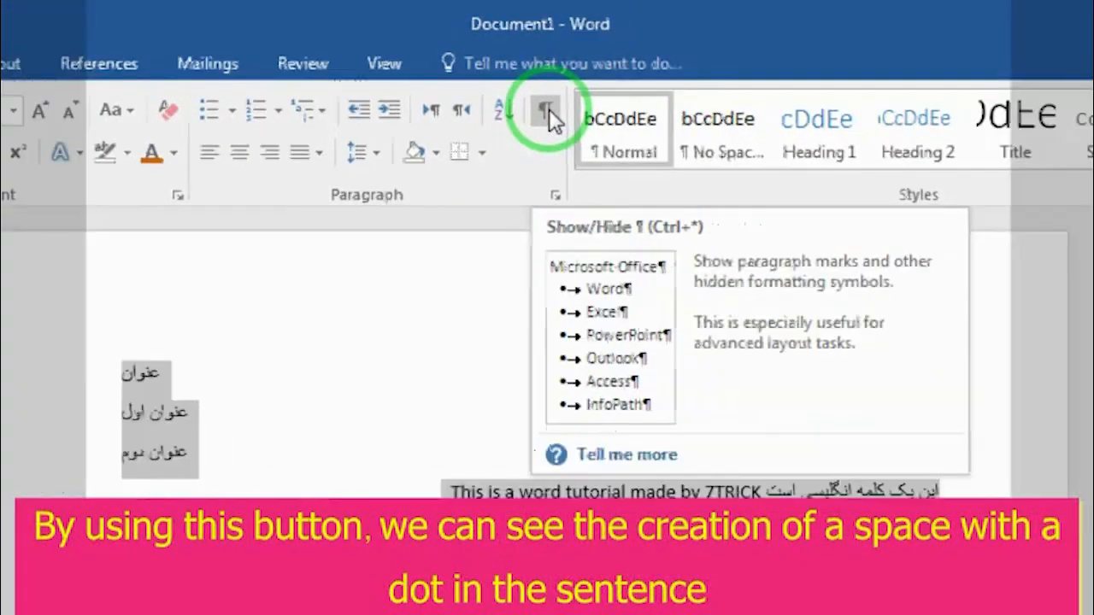
- Show and hide the formatting marks, and increase the indent of all the text and decrease it again
{"action": "left_click", "coordinate": [545, 131]}
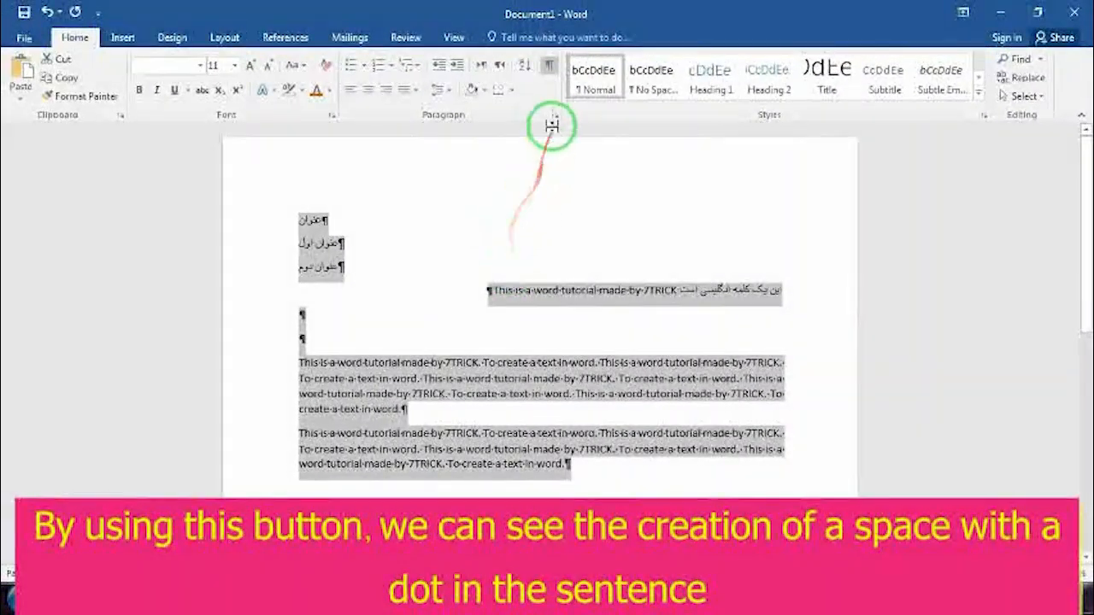
{"action": "left_click", "coordinate": [550, 68]}
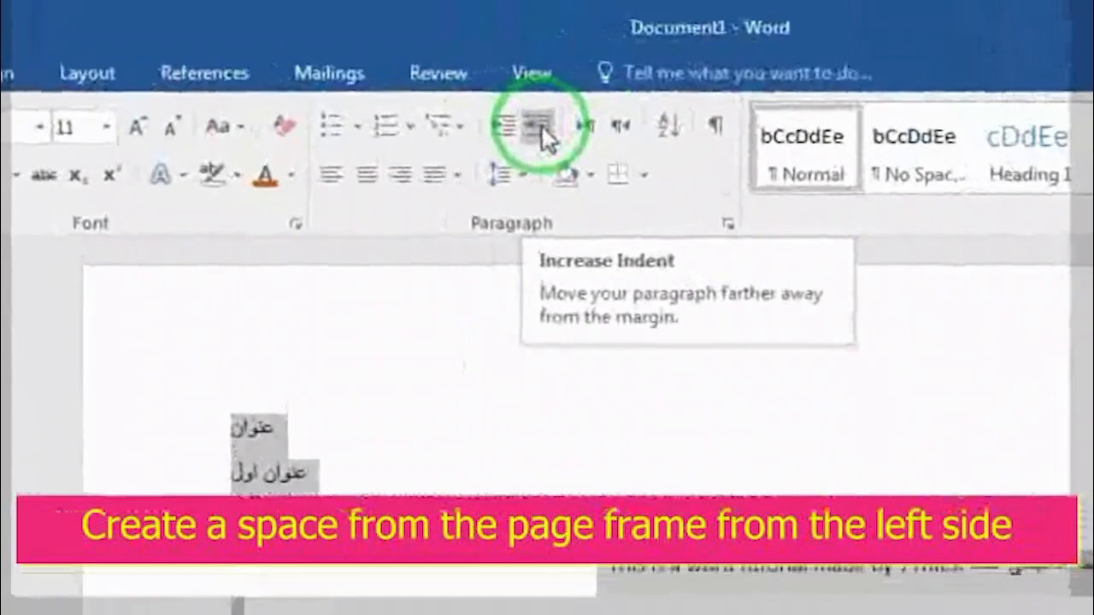
{"action": "left_click", "coordinate": [547, 130]}
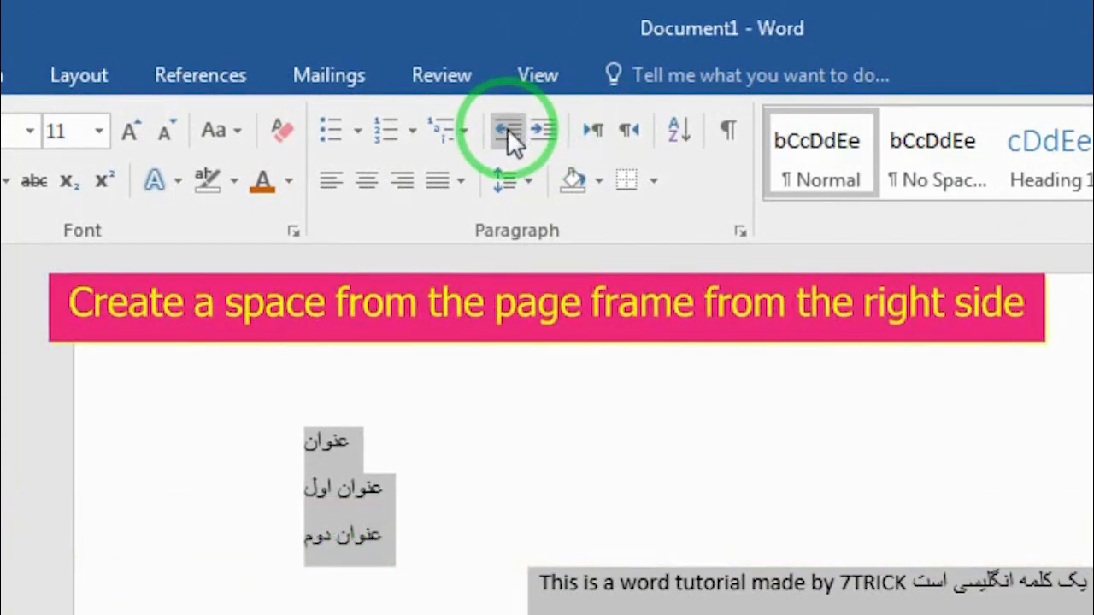
{"action": "left_click", "coordinate": [508, 130]}
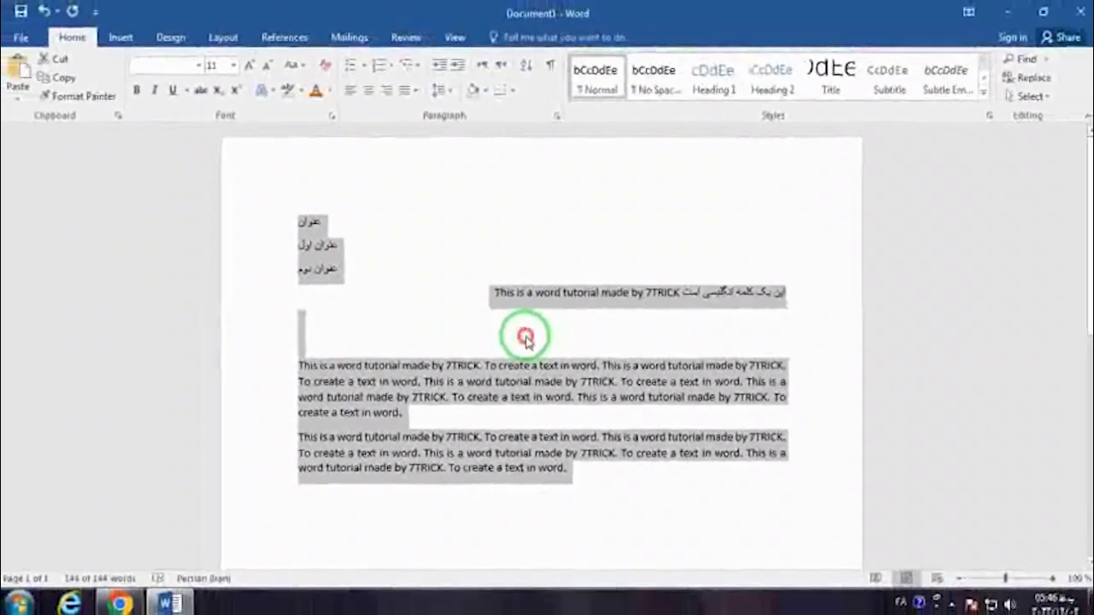
- Set only the three Persian title lines at the start of the document to right-to-left text direction
{"action": "left_click", "coordinate": [525, 338]}
{"action": "left_click_drag", "start_coordinate": [323, 265], "coordinate": [301, 220]}
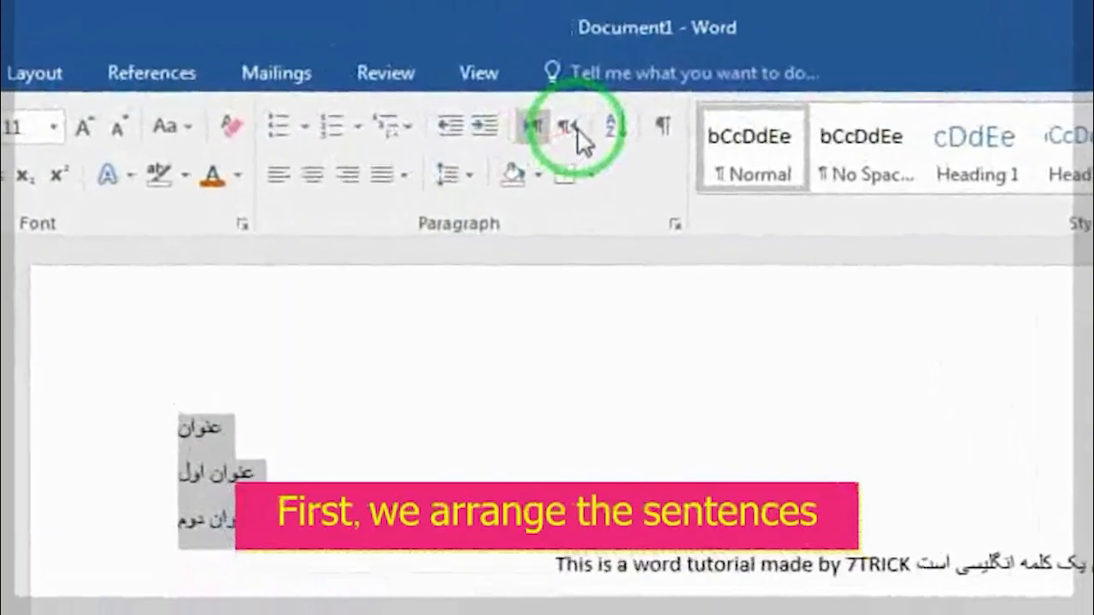
{"action": "left_click", "coordinate": [502, 65]}
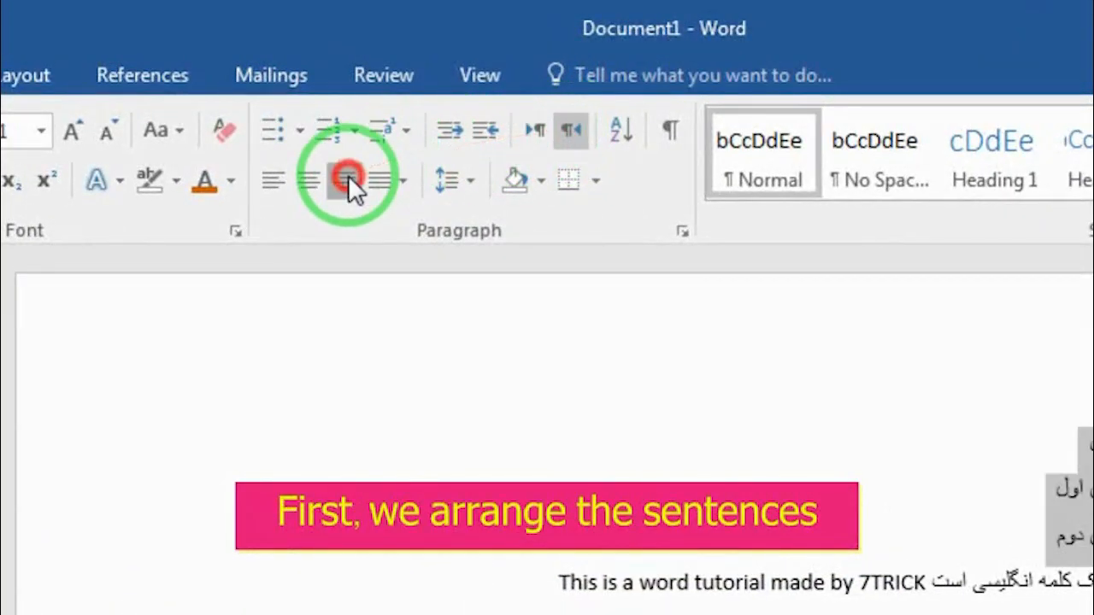
- Define a new bullet from the Wingdings left arrow symbol, character code 231, for the three title lines
{"action": "left_click", "coordinate": [300, 134]}
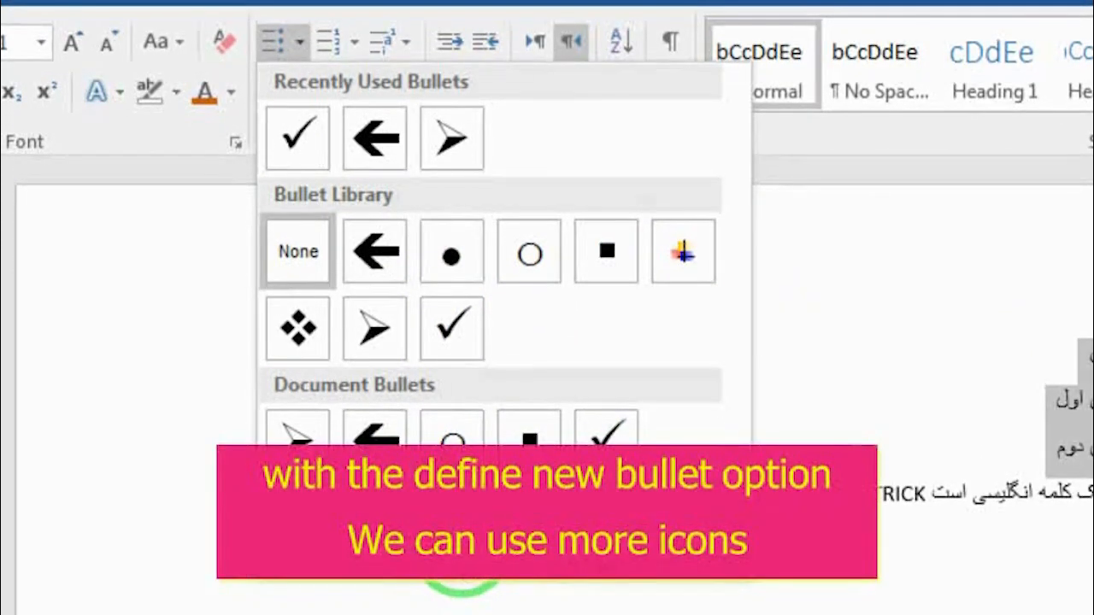
{"action": "left_click", "coordinate": [461, 560]}
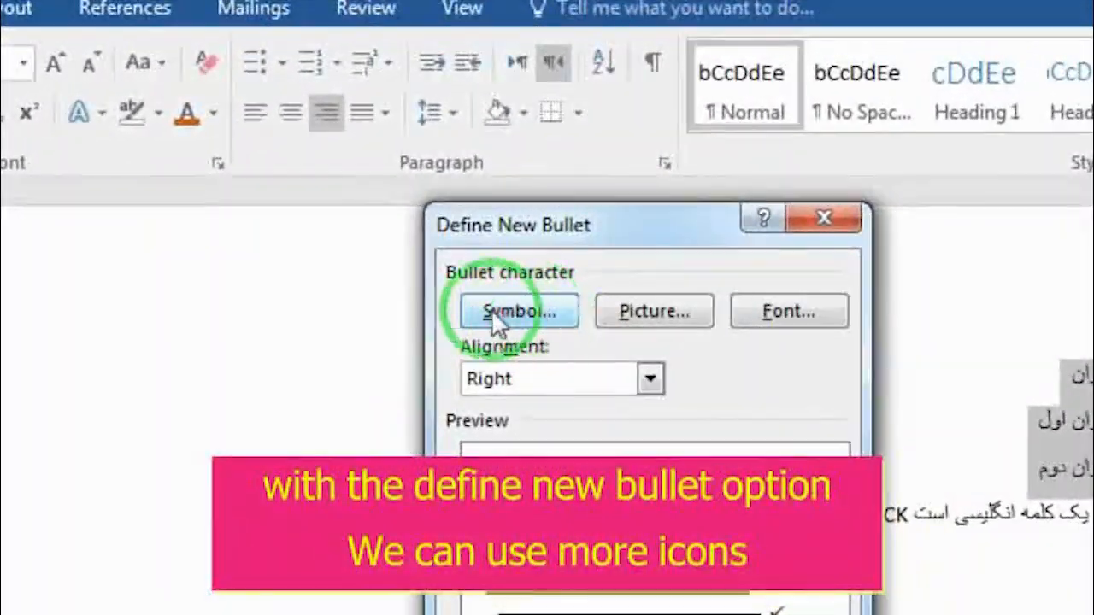
{"action": "left_click", "coordinate": [541, 313]}
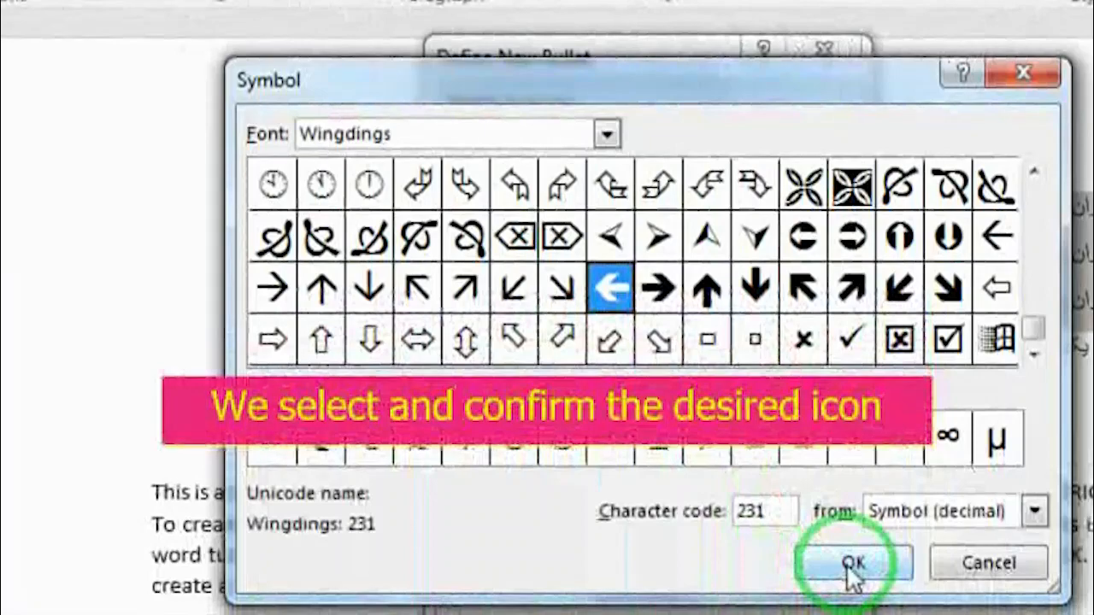
{"action": "left_click", "coordinate": [848, 561]}
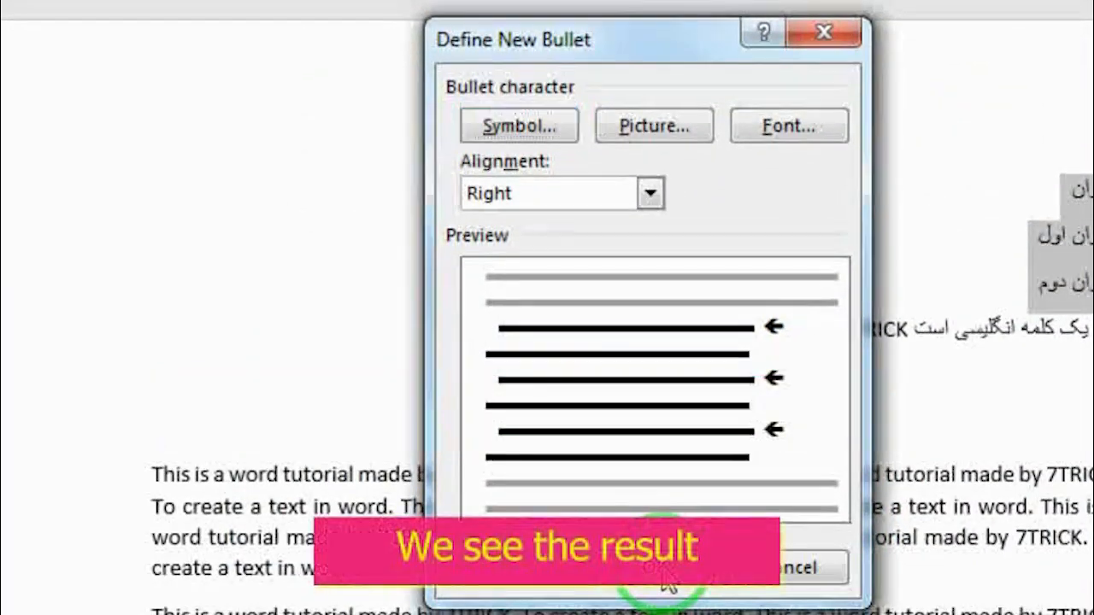
{"action": "left_click", "coordinate": [664, 571]}
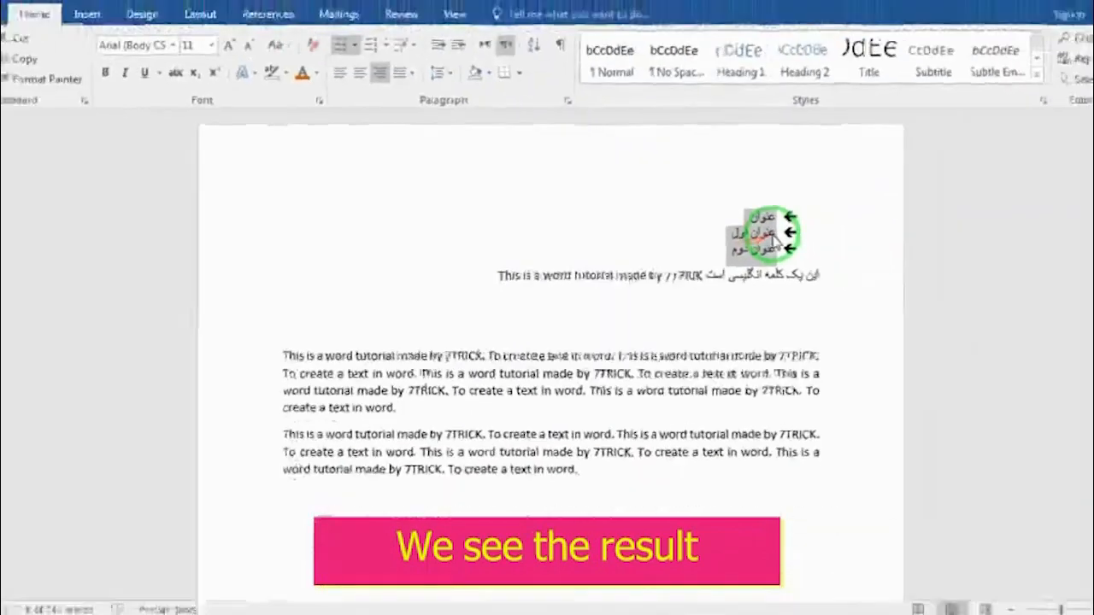
- Change the second title line (عنوان اول) to the second list level to make it a subtitle
{"action": "left_click", "coordinate": [775, 235]}
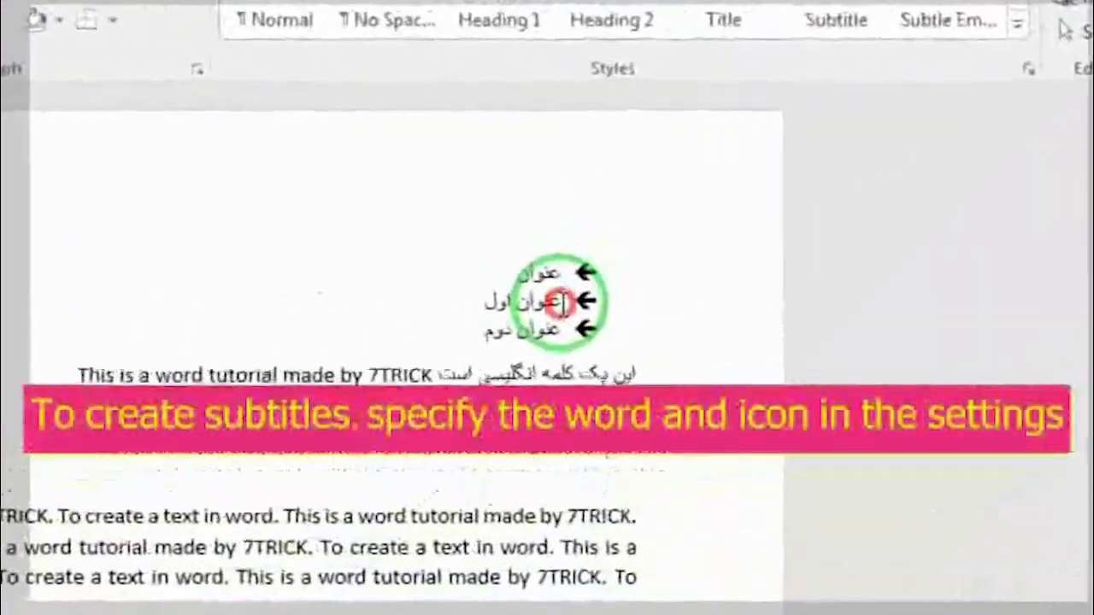
{"action": "left_click_drag", "start_coordinate": [745, 235], "coordinate": [699, 235]}
{"action": "left_click_drag", "start_coordinate": [465, 308], "coordinate": [460, 308]}
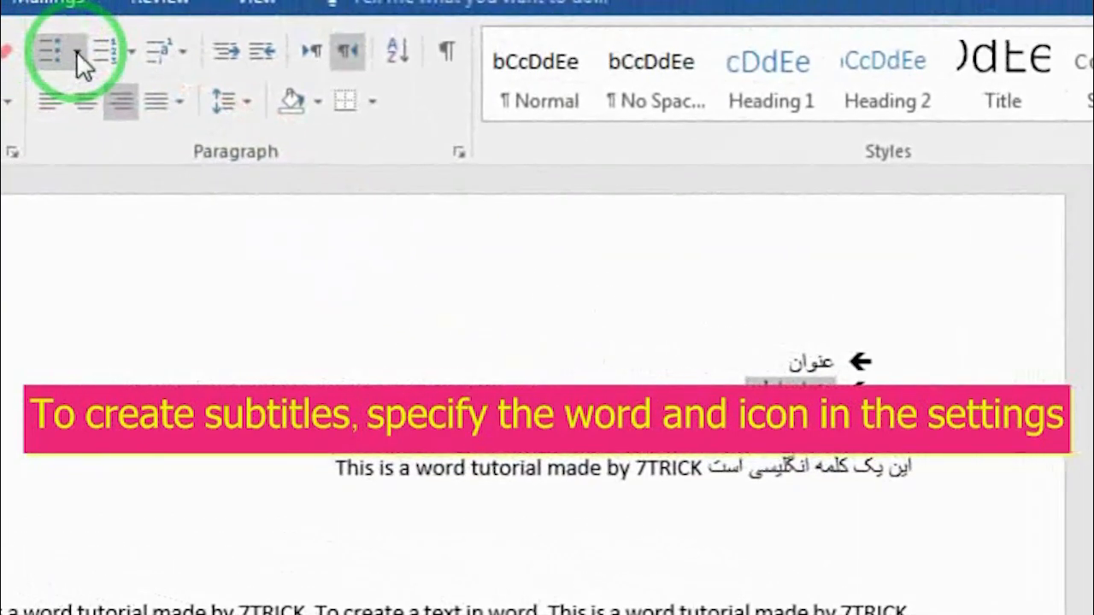
{"action": "left_click", "coordinate": [76, 50]}
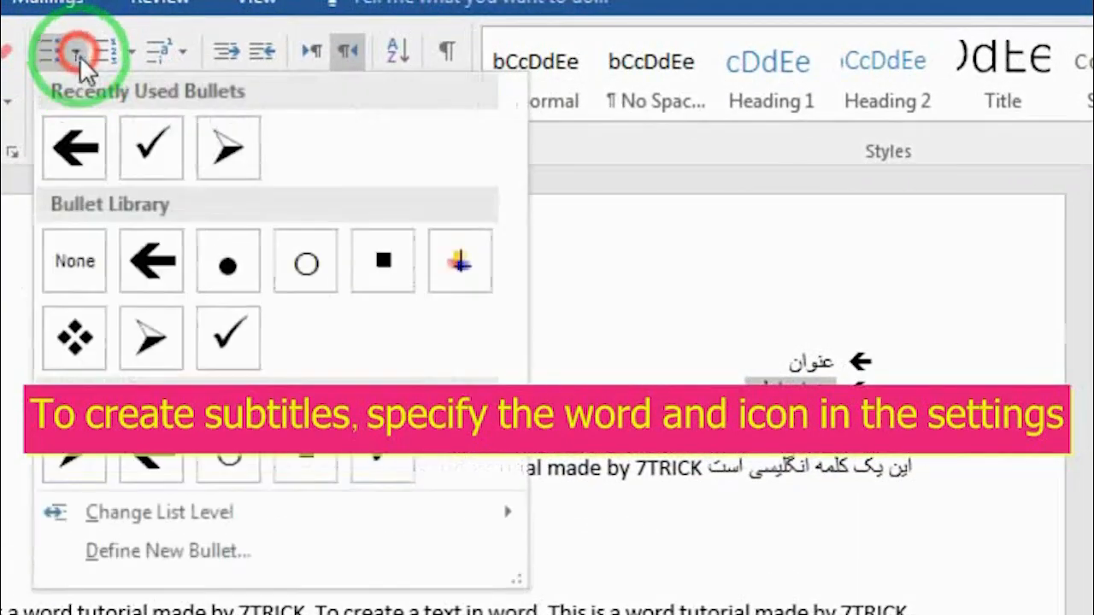
{"action": "mouse_move", "coordinate": [329, 518]}
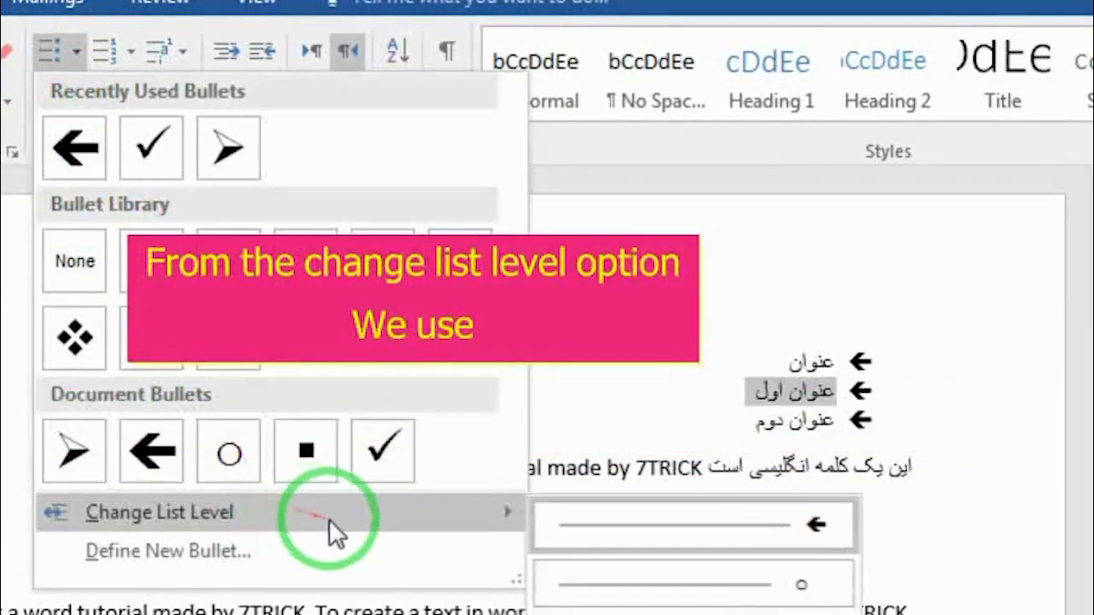
{"action": "left_click", "coordinate": [701, 570]}
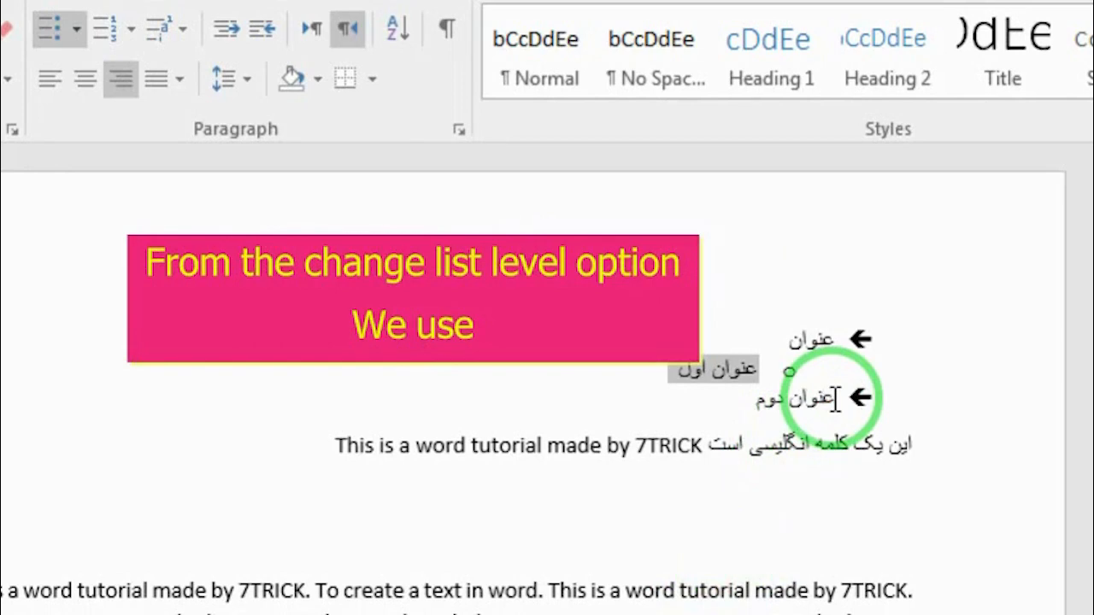
- Change the third title line (عنوان دوم) to the third list level
{"action": "left_click_drag", "start_coordinate": [834, 398], "coordinate": [760, 395]}
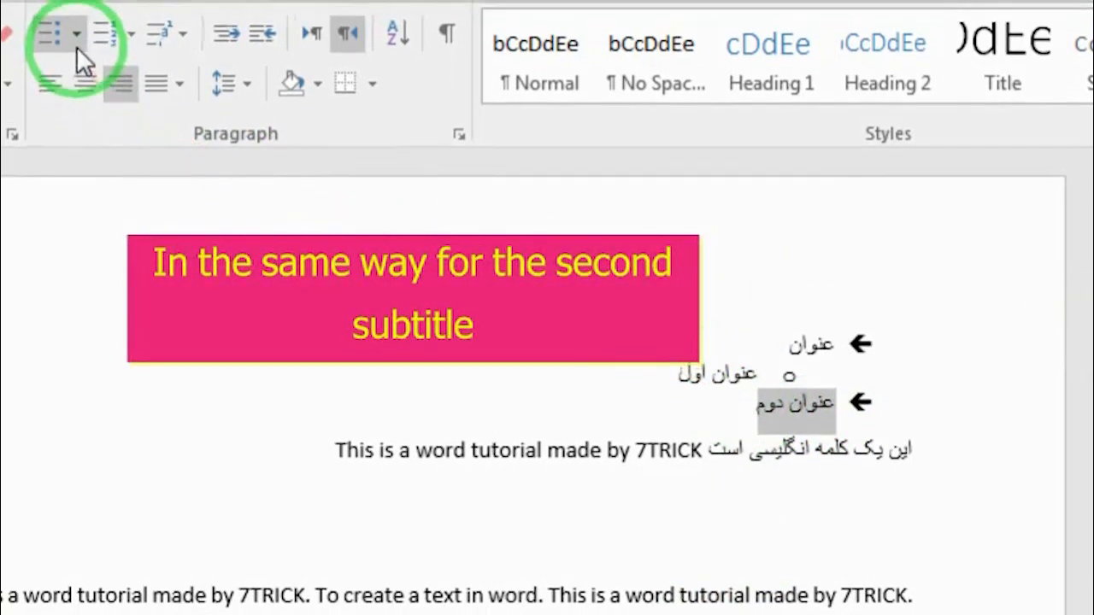
{"action": "left_click", "coordinate": [76, 29]}
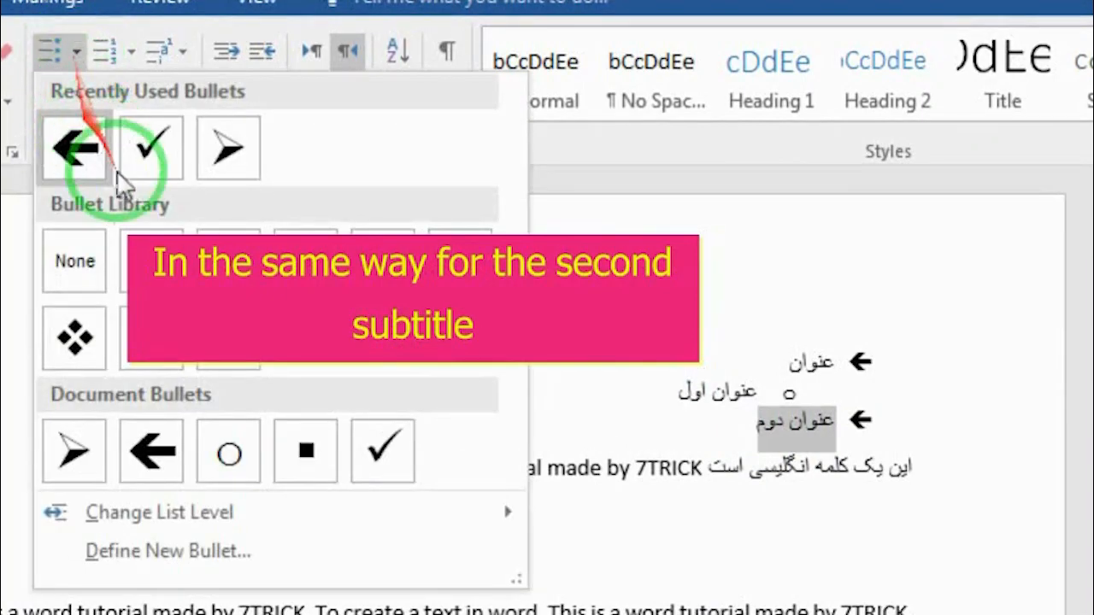
{"action": "mouse_move", "coordinate": [335, 513]}
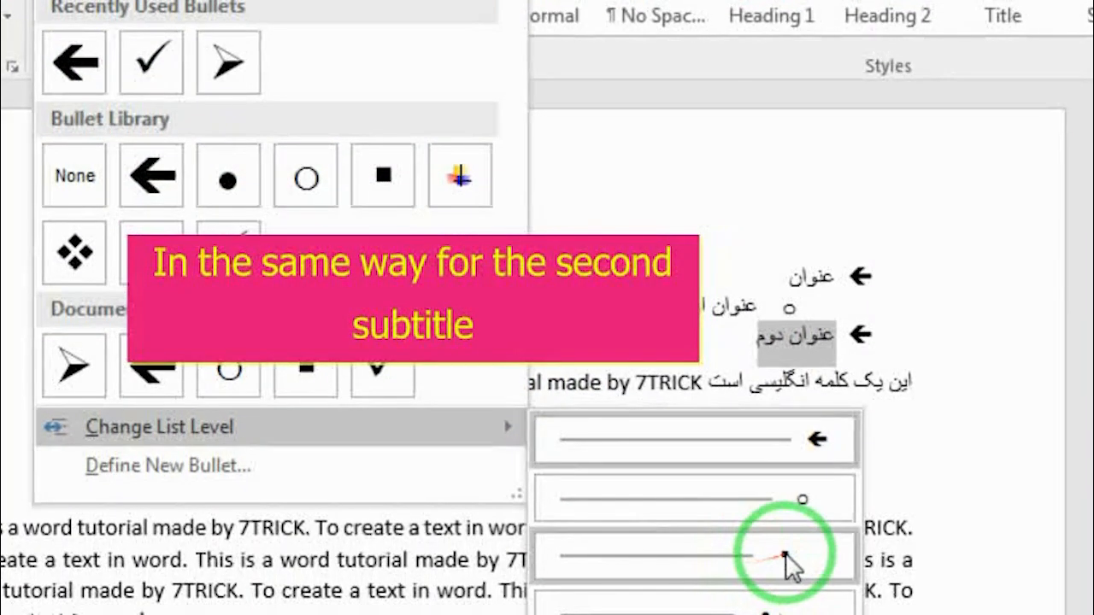
{"action": "left_click", "coordinate": [785, 560]}
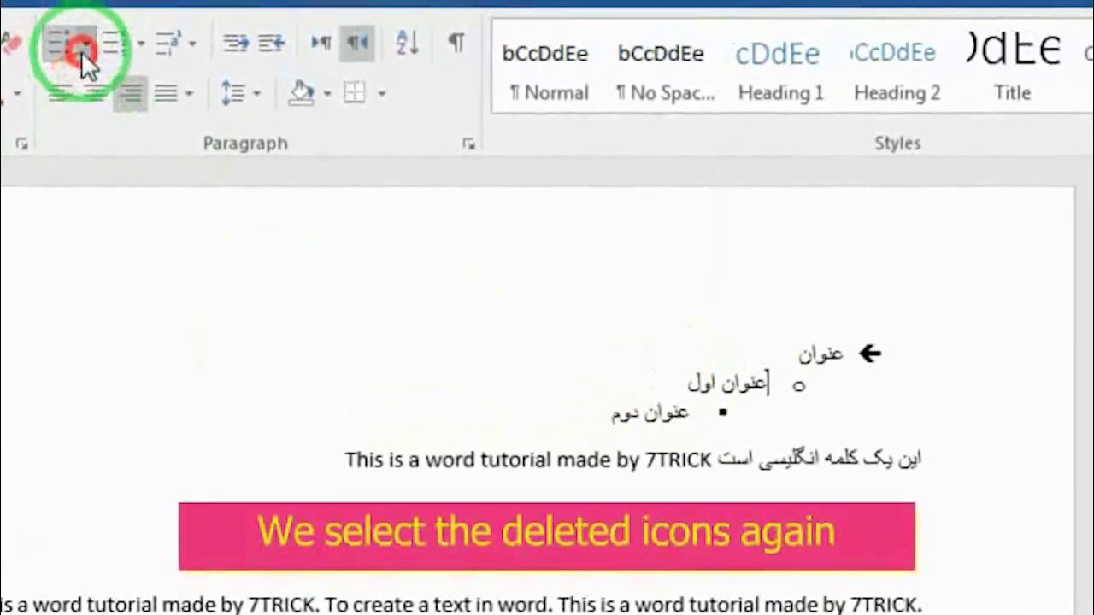
- Replace the bullets of both subtitle lines with the left arrow bullet
{"action": "left_click", "coordinate": [78, 10]}
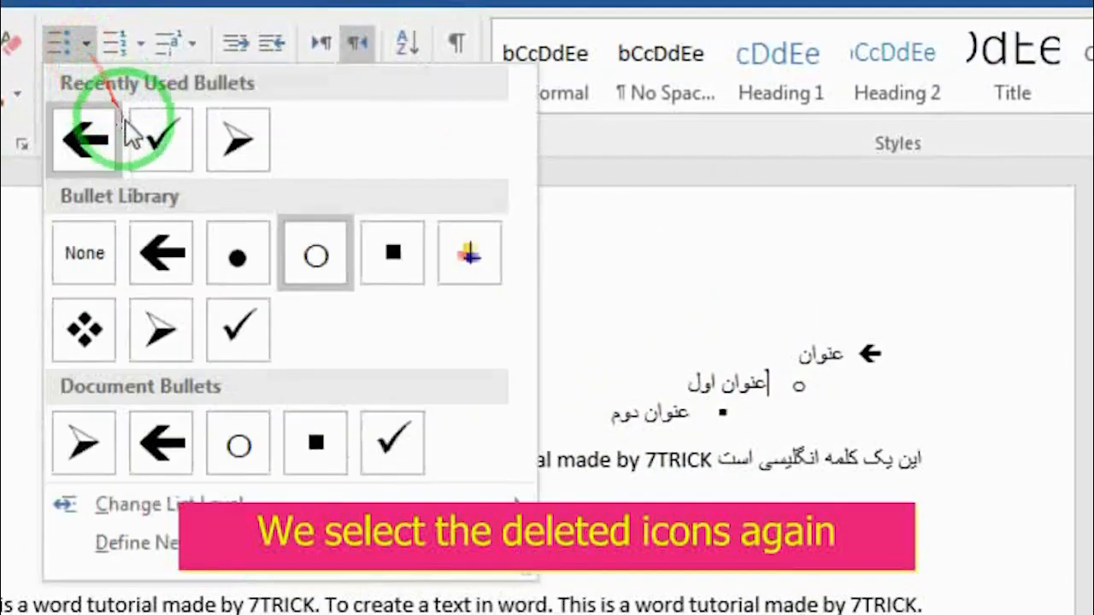
{"action": "left_click", "coordinate": [96, 137]}
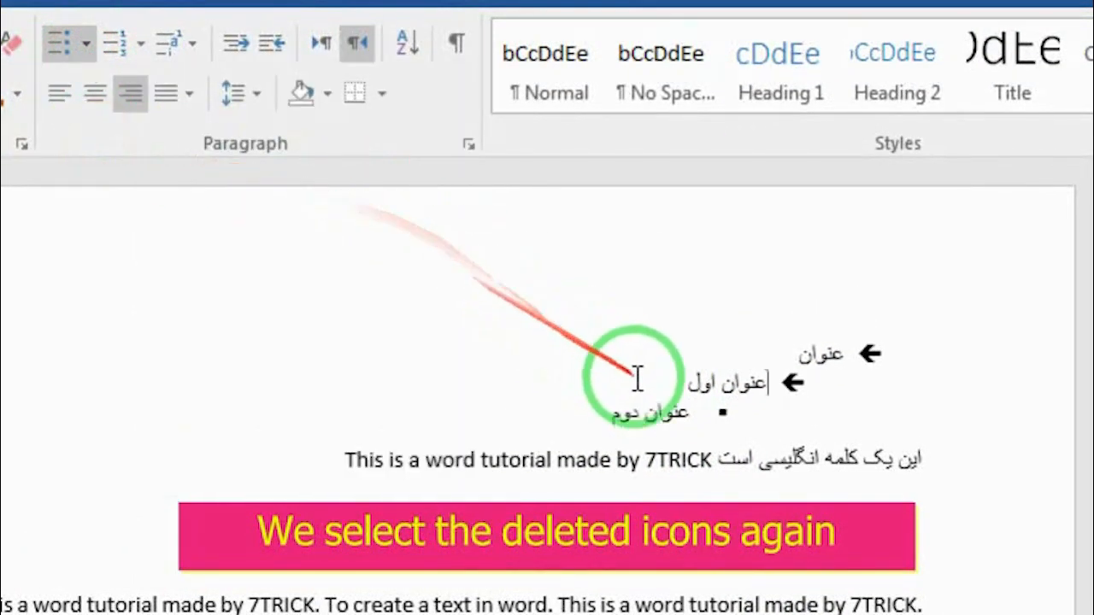
{"action": "left_click", "coordinate": [694, 411]}
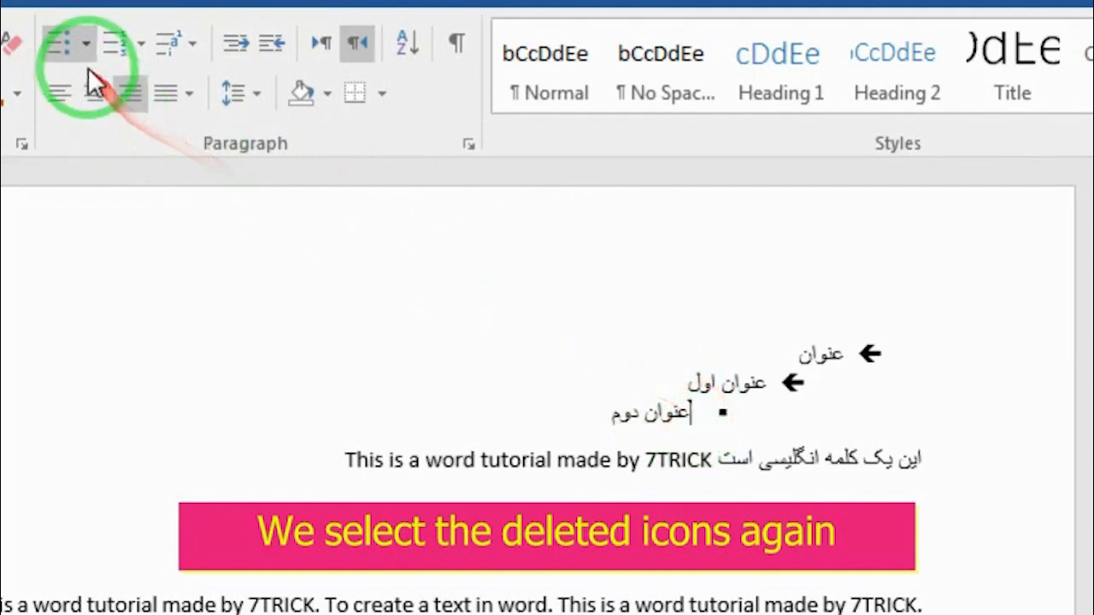
{"action": "left_click", "coordinate": [85, 43]}
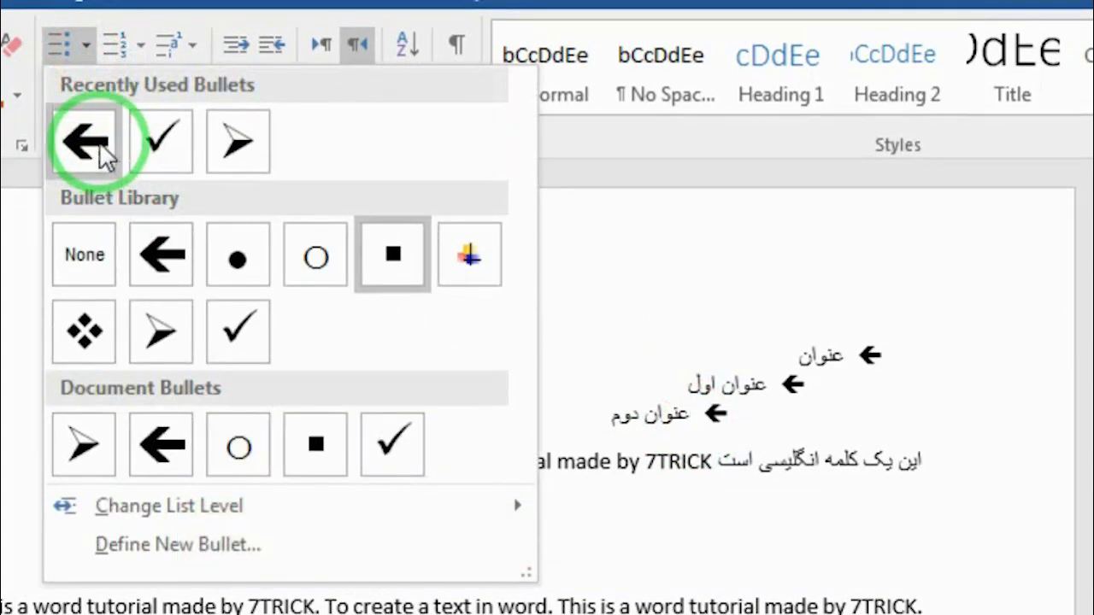
{"action": "left_click", "coordinate": [99, 142]}
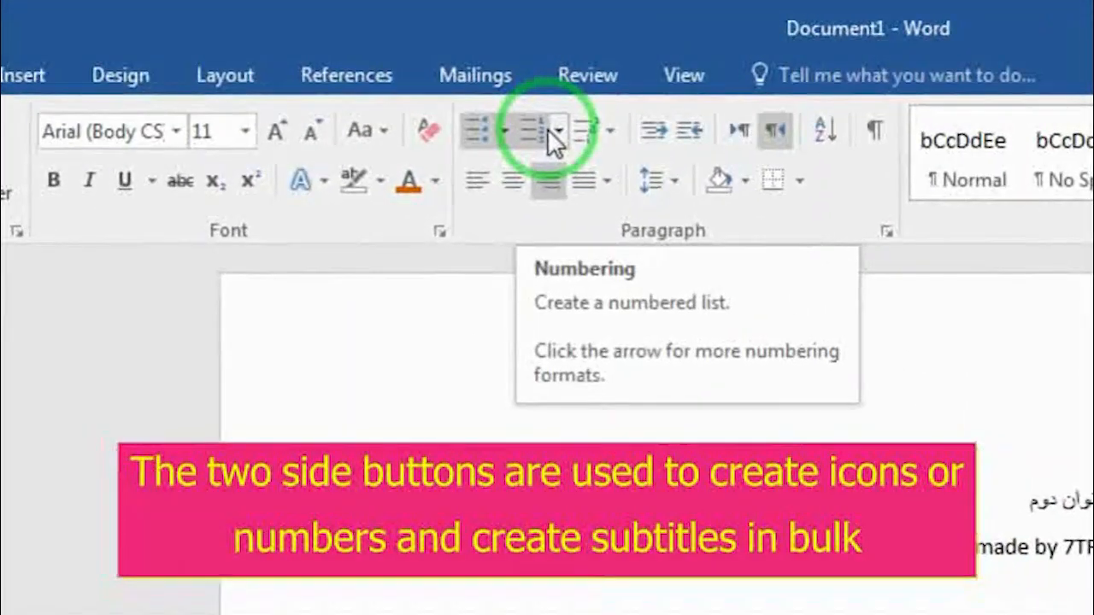
- Examine the available numbering formats and the multilevel list library without applying any of them
{"action": "left_click", "coordinate": [560, 130]}
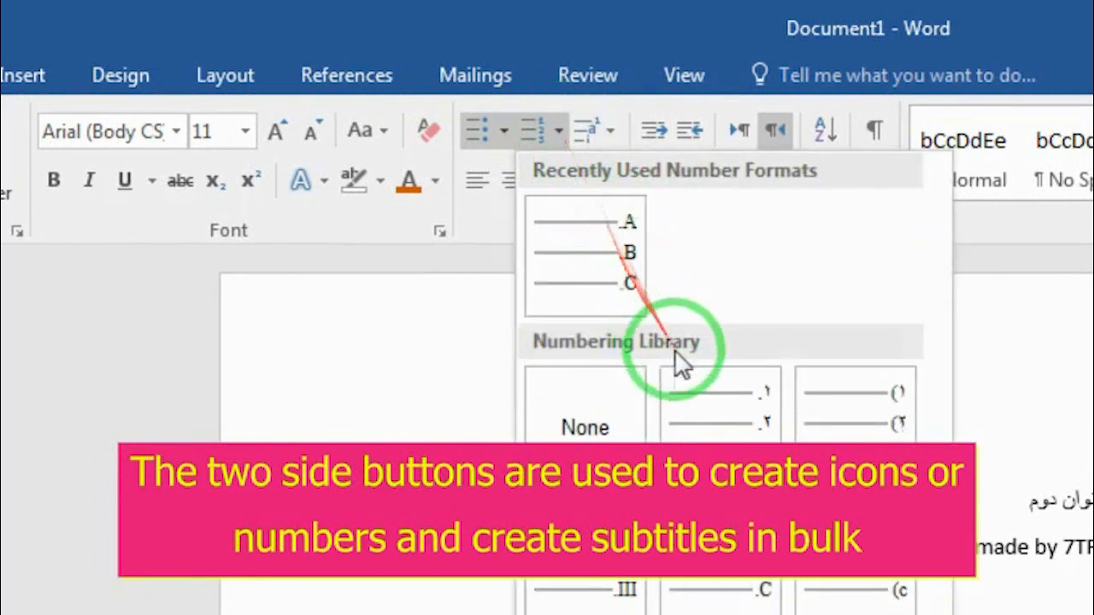
{"action": "left_click", "coordinate": [610, 131]}
{"action": "left_click", "coordinate": [610, 131]}
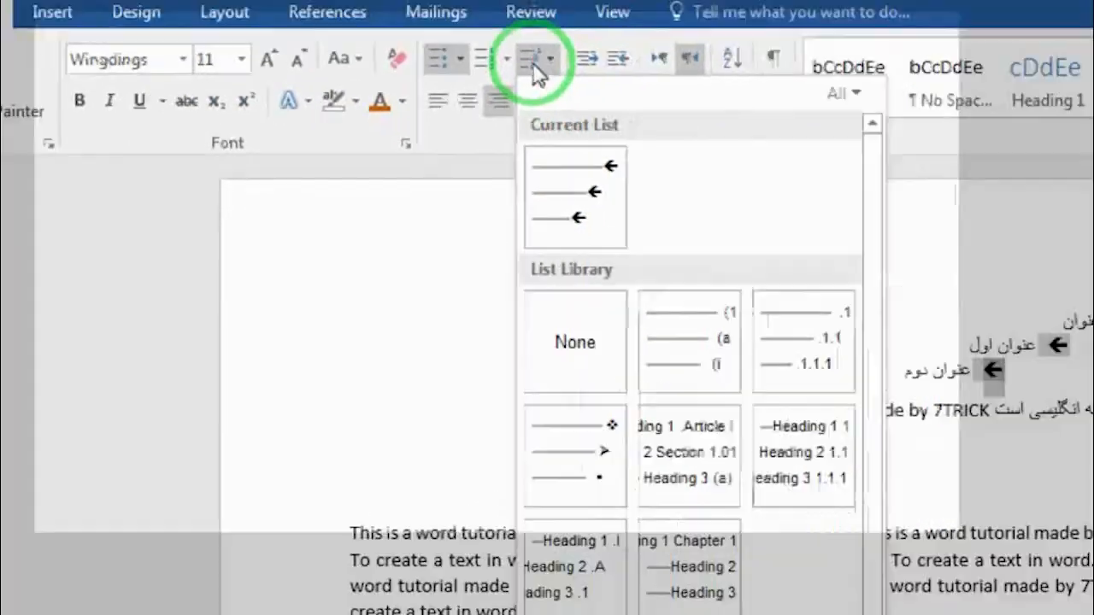
{"action": "left_click", "coordinate": [634, 194]}
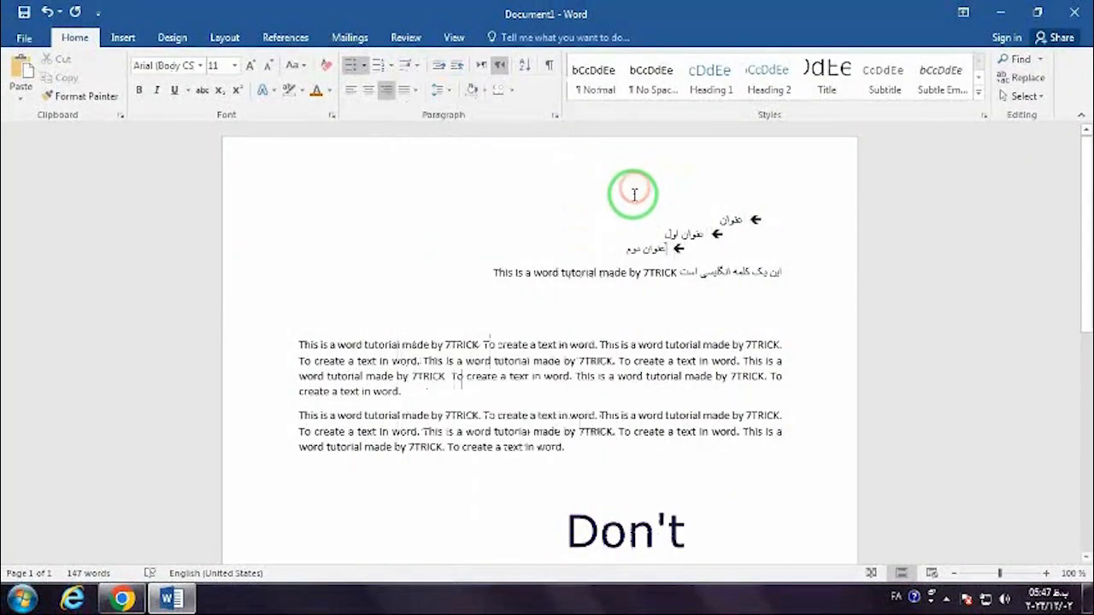